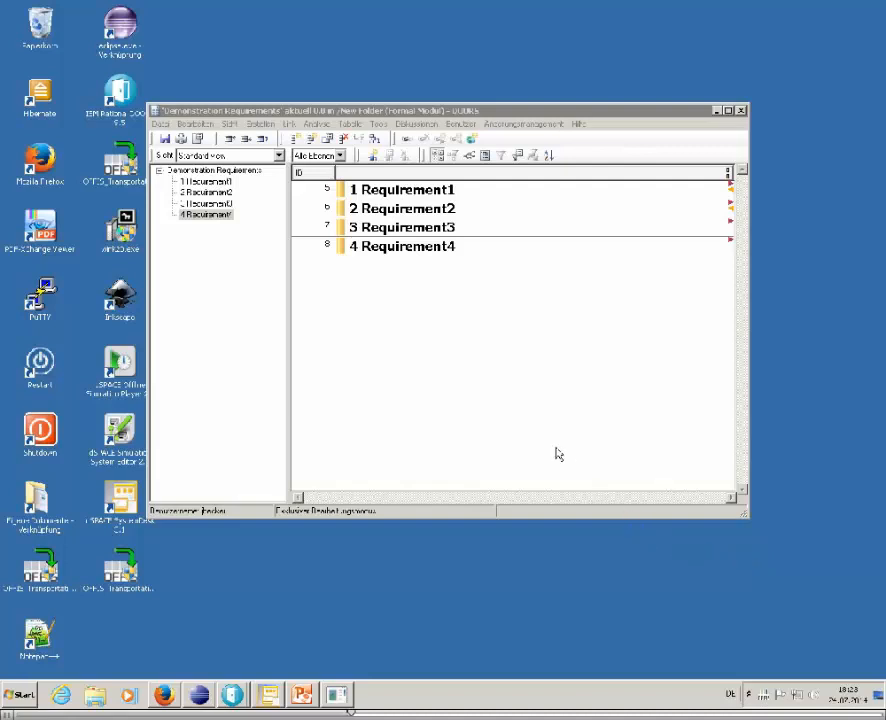
Add a new object headed Requirement5 after Requirement4 in the Demonstration Requirements module
{"action": "right_click", "coordinate": [400, 264]}
{"action": "mouse_move", "coordinate": [404, 268]}
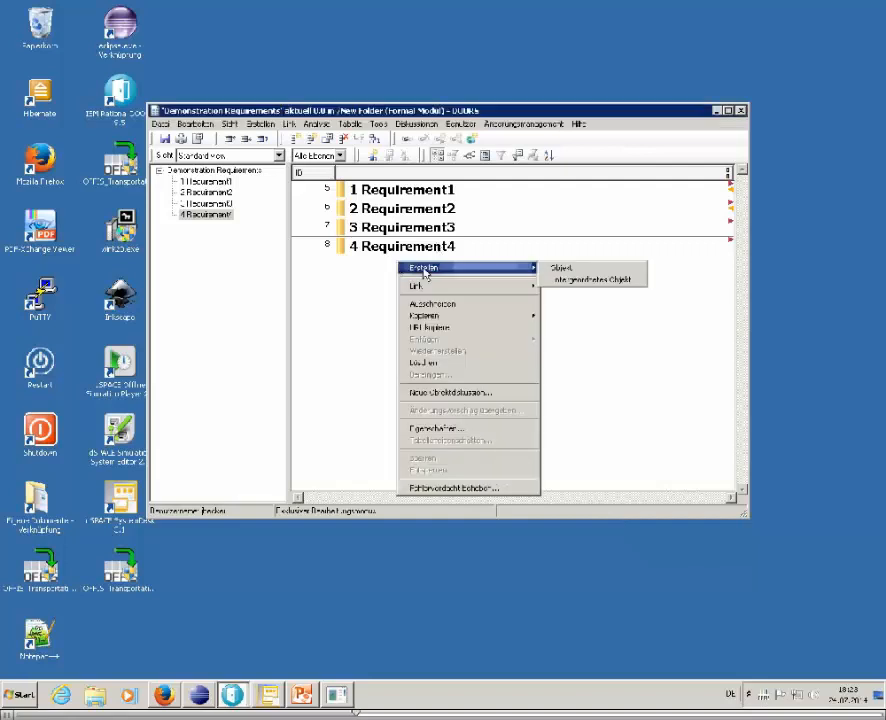
{"action": "left_click", "coordinate": [579, 270]}
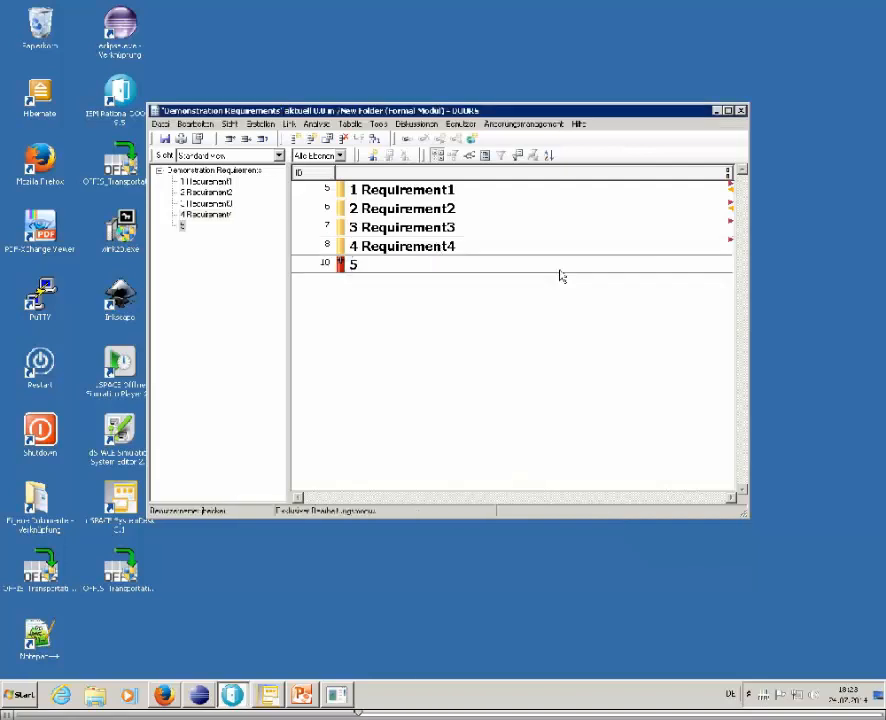
{"action": "type", "text": "Re"}
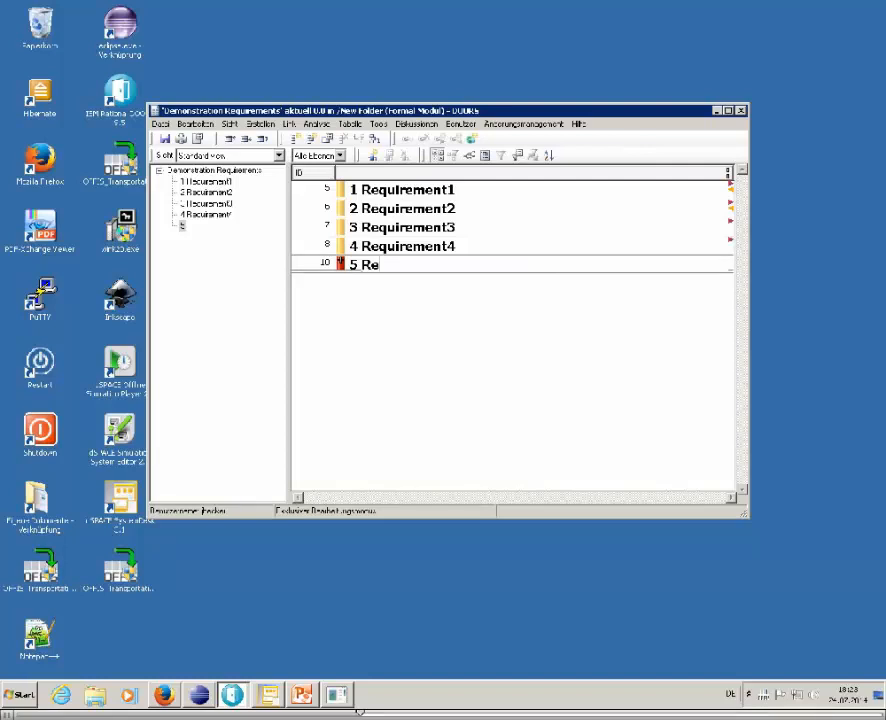
{"action": "type", "text": "quiremen"}
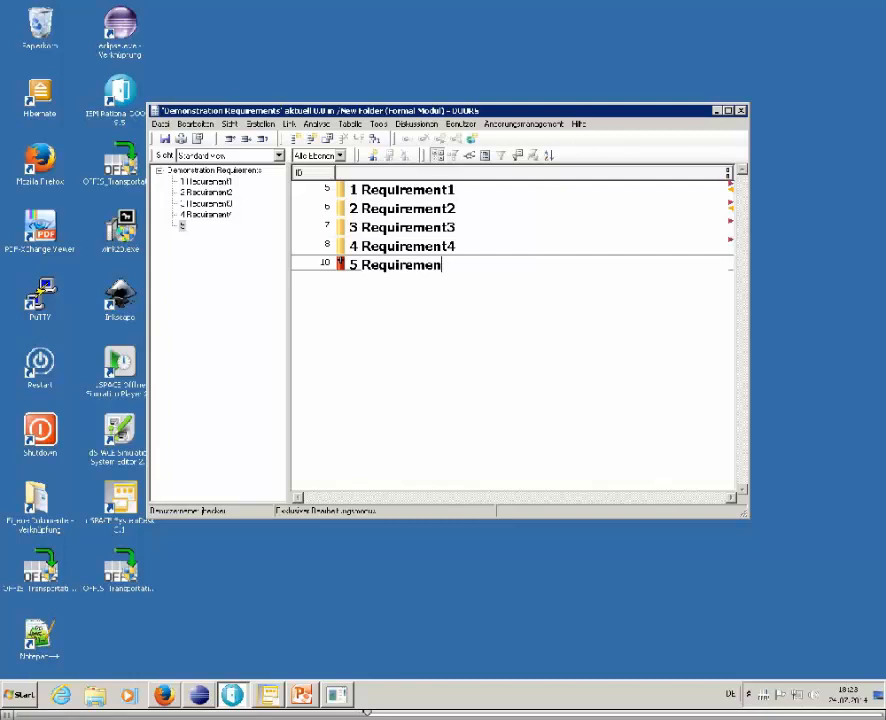
{"action": "type", "text": "t5"}
{"action": "left_click", "coordinate": [325, 264]}
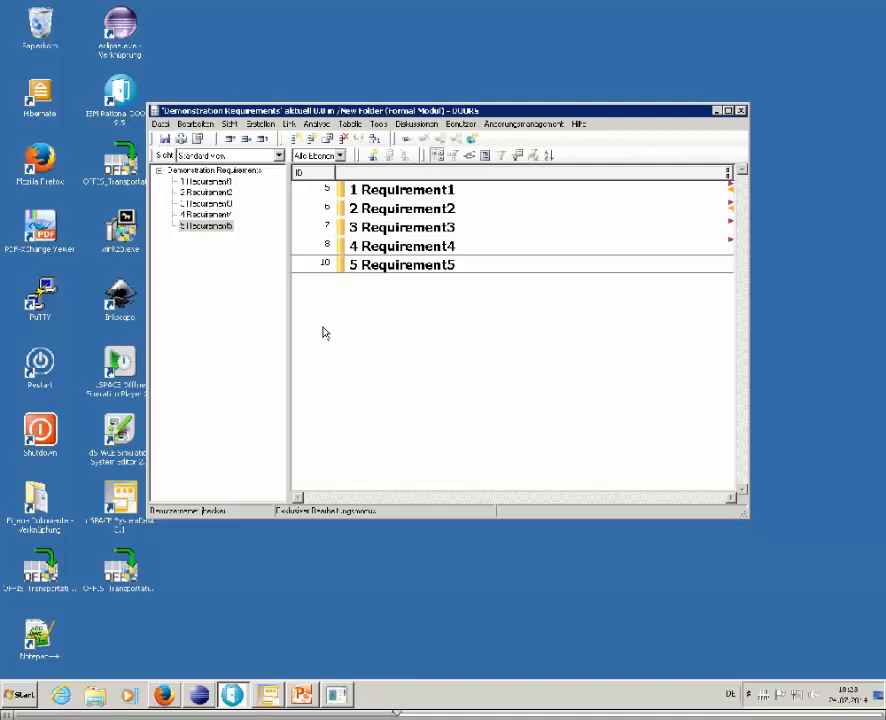
Open the Refinement link module from the DOORS database and create a link from source Requirement5 to target Requirement3
{"action": "left_click", "coordinate": [232, 694]}
{"action": "left_click", "coordinate": [185, 648]}
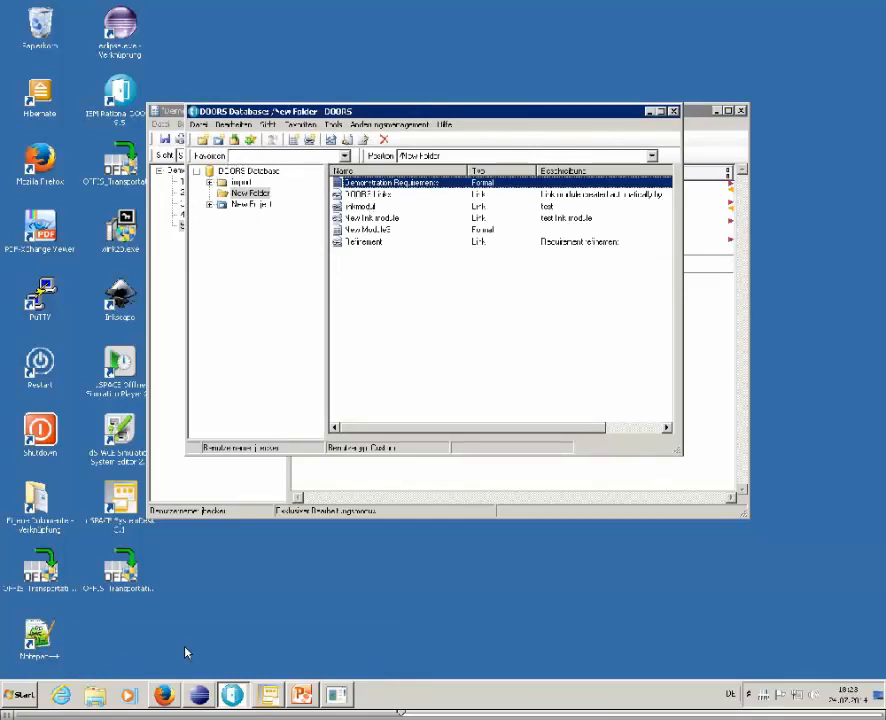
{"action": "double_click", "coordinate": [368, 242]}
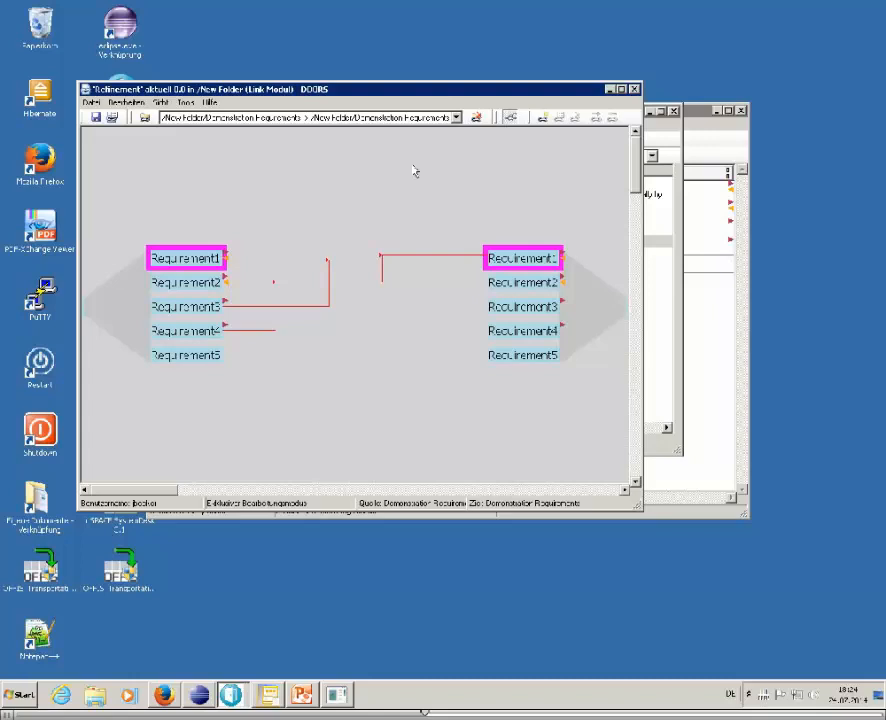
{"action": "left_click", "coordinate": [192, 356]}
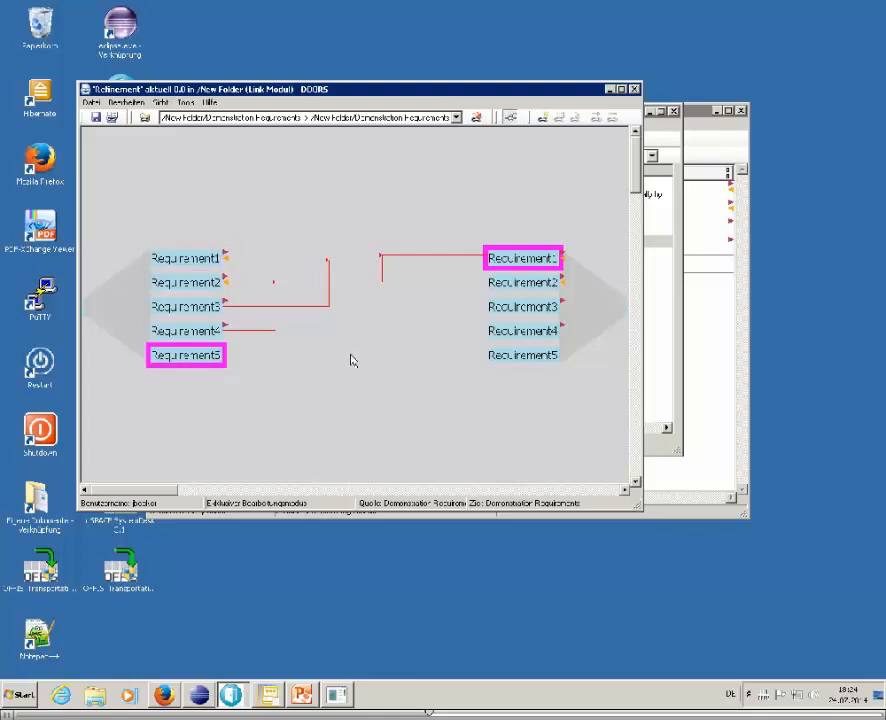
{"action": "right_click", "coordinate": [214, 355]}
{"action": "left_click", "coordinate": [237, 364]}
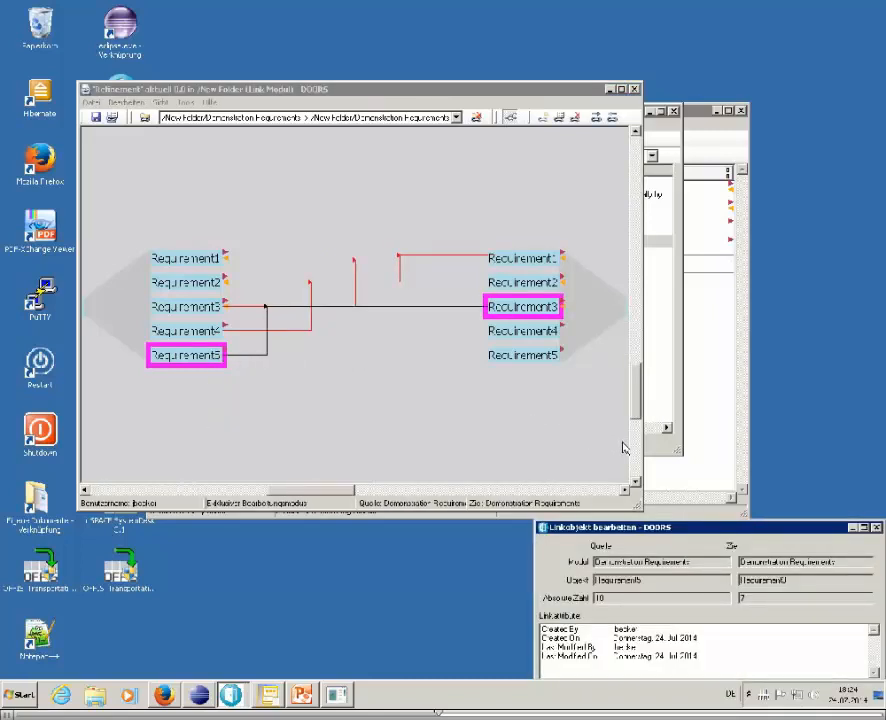
{"action": "left_click", "coordinate": [873, 527]}
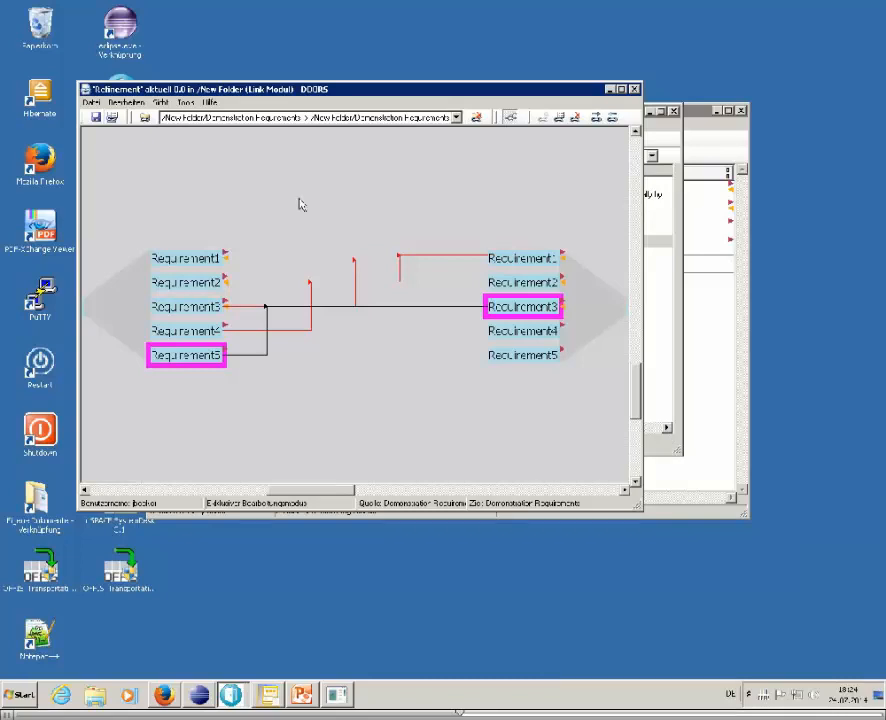
Close the Refinement link module and the database window, saving the changes to the Demonstration Requirements module
{"action": "left_click", "coordinate": [634, 89]}
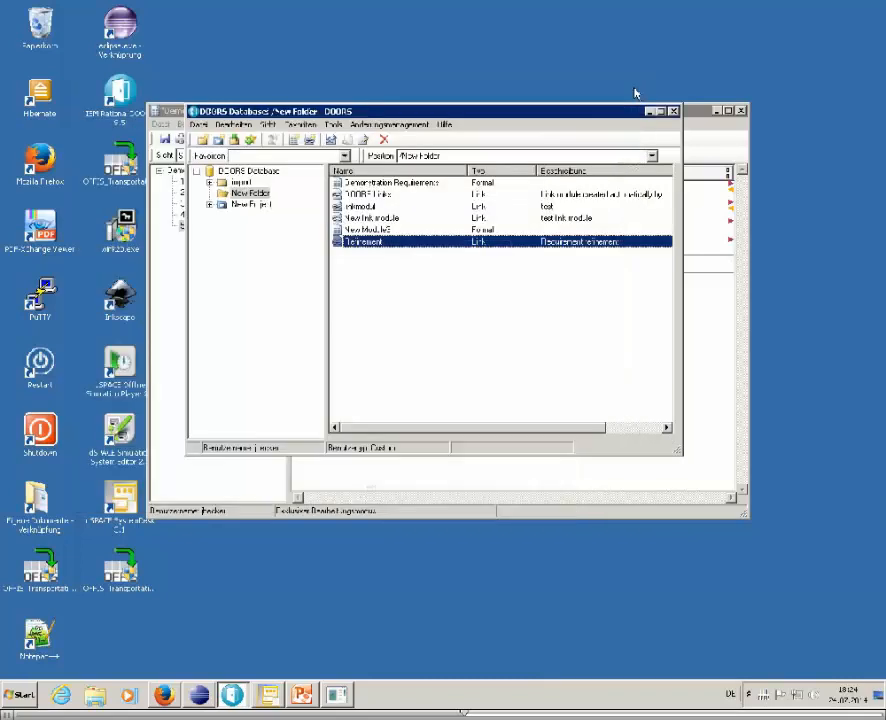
{"action": "left_click", "coordinate": [673, 111]}
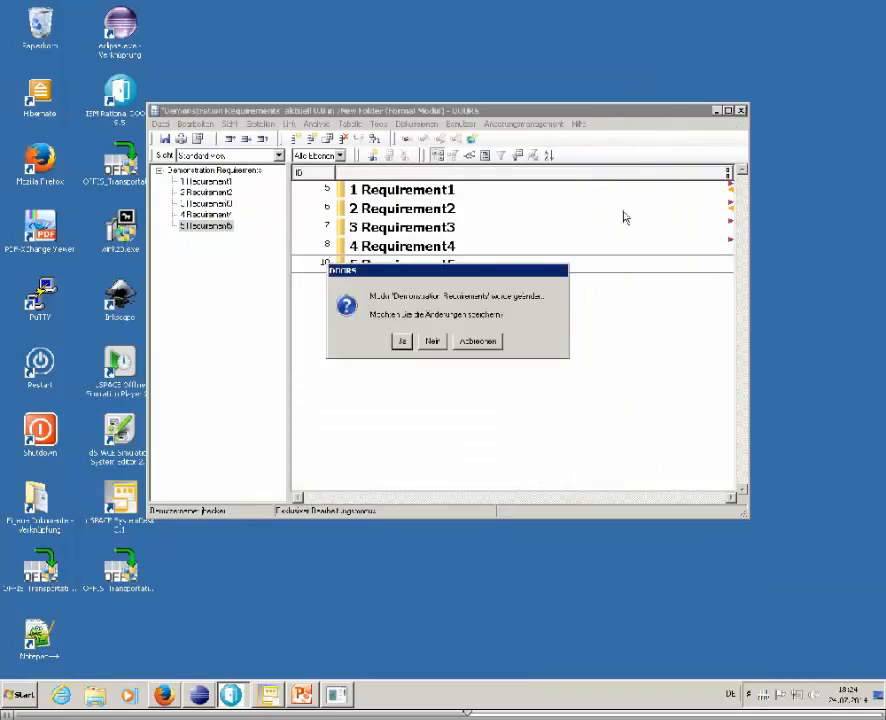
{"action": "left_click", "coordinate": [401, 342]}
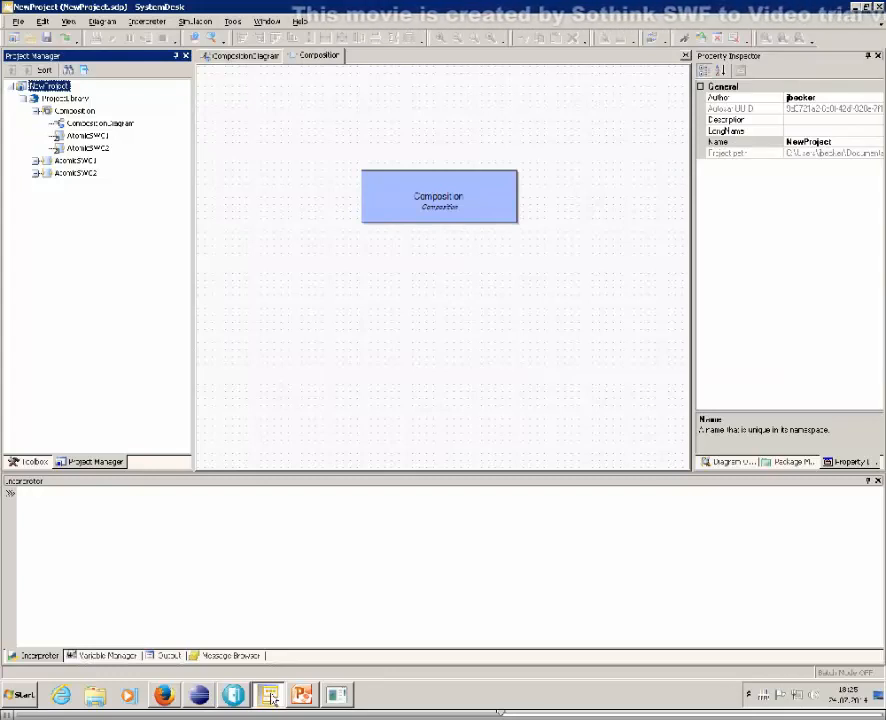
In SystemDesk, expand AtomicSWC1 and AtomicSWC2 in the project tree and add an internal behavior to AtomicSWC2
{"action": "left_click", "coordinate": [35, 160]}
{"action": "left_click", "coordinate": [35, 197]}
{"action": "right_click", "coordinate": [84, 199]}
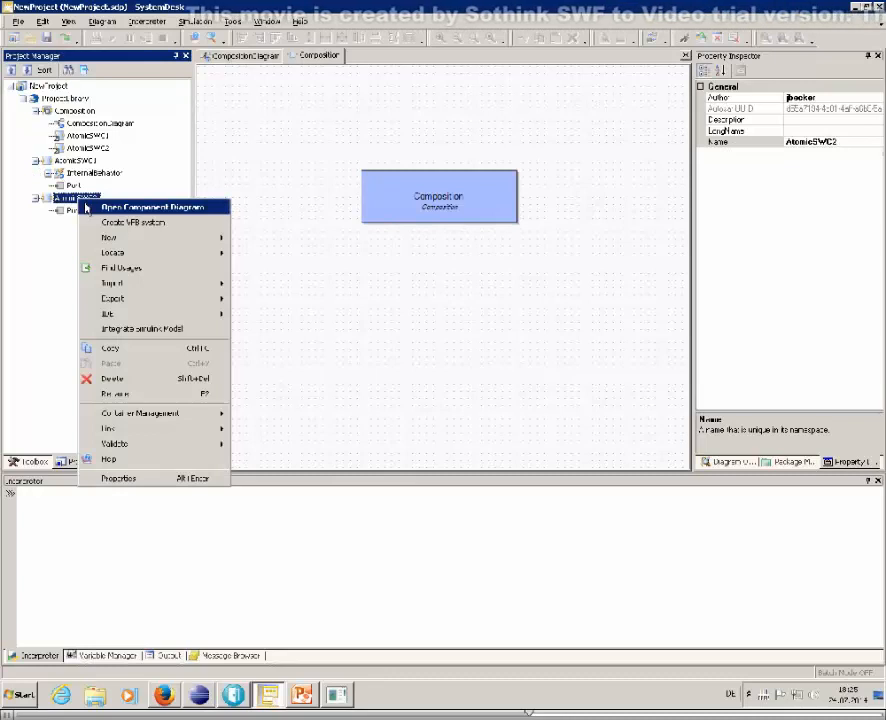
{"action": "mouse_move", "coordinate": [110, 237]}
{"action": "left_click", "coordinate": [265, 240]}
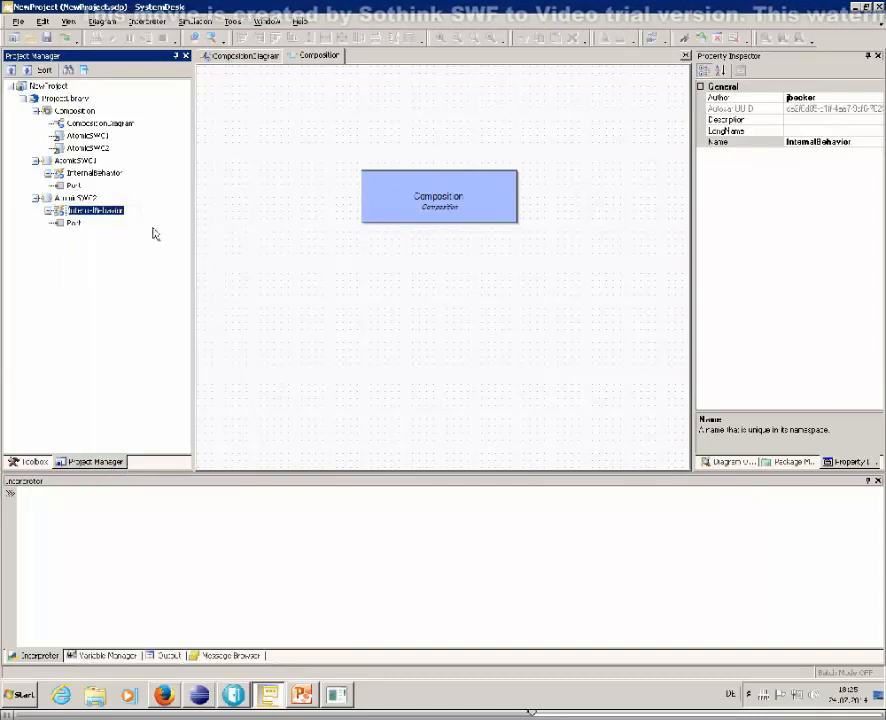
Add a runnable named Runnable2 to the internal behavior of AtomicSWC2
{"action": "right_click", "coordinate": [80, 211]}
{"action": "mouse_move", "coordinate": [113, 222]}
{"action": "left_click", "coordinate": [269, 240]}
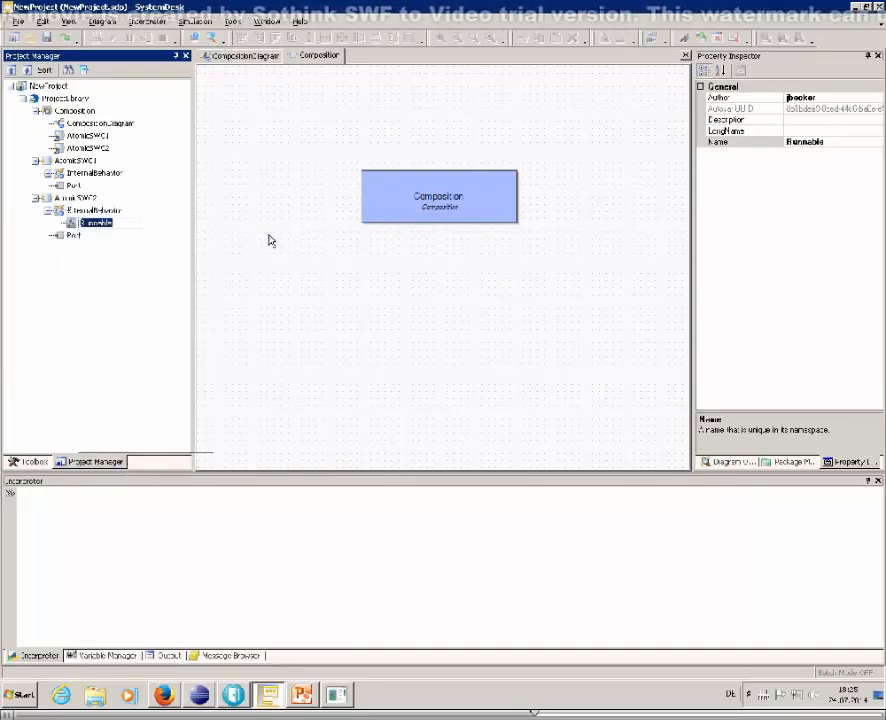
{"action": "left_click", "coordinate": [111, 225]}
{"action": "type", "text": "2"}
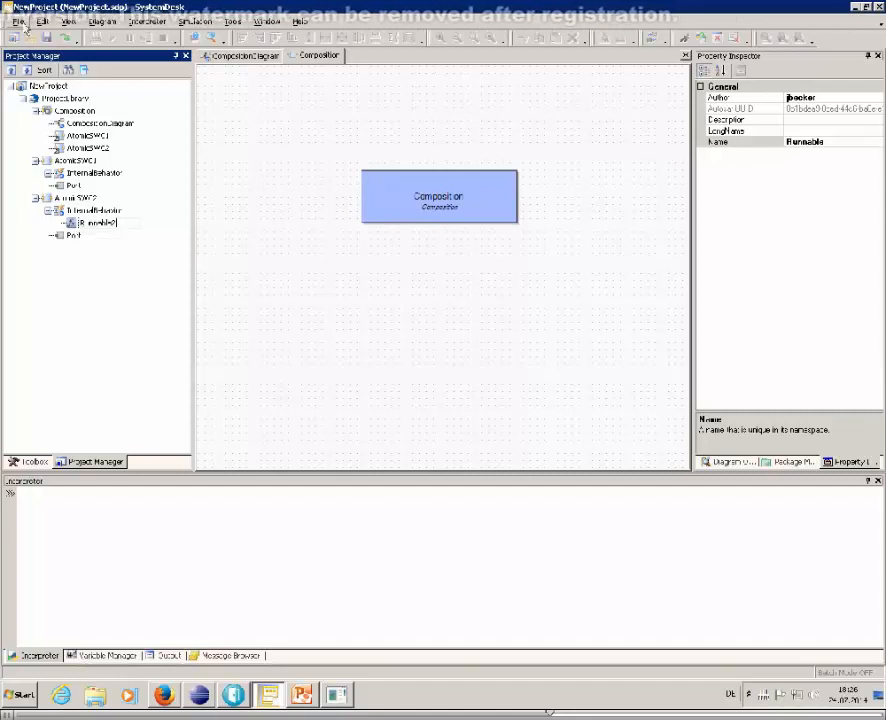
{"action": "left_click", "coordinate": [20, 22]}
{"action": "left_click", "coordinate": [20, 22]}
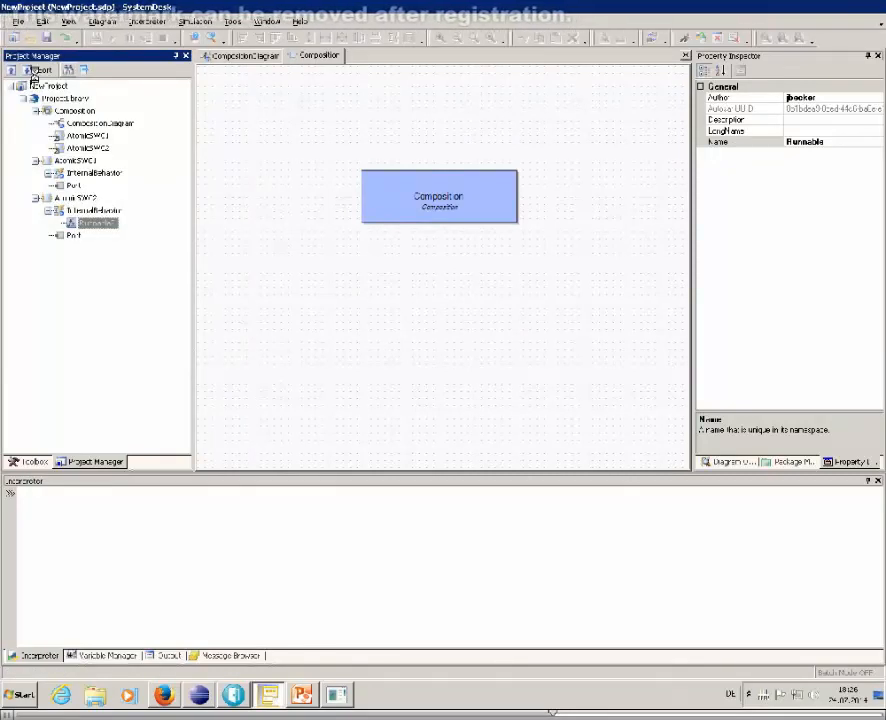
Export the whole NewProject as AUTOSAR to the file NewProject2.arxml in the Test folder, continuing the export anyway
{"action": "left_click", "coordinate": [46, 86]}
{"action": "left_click", "coordinate": [18, 21]}
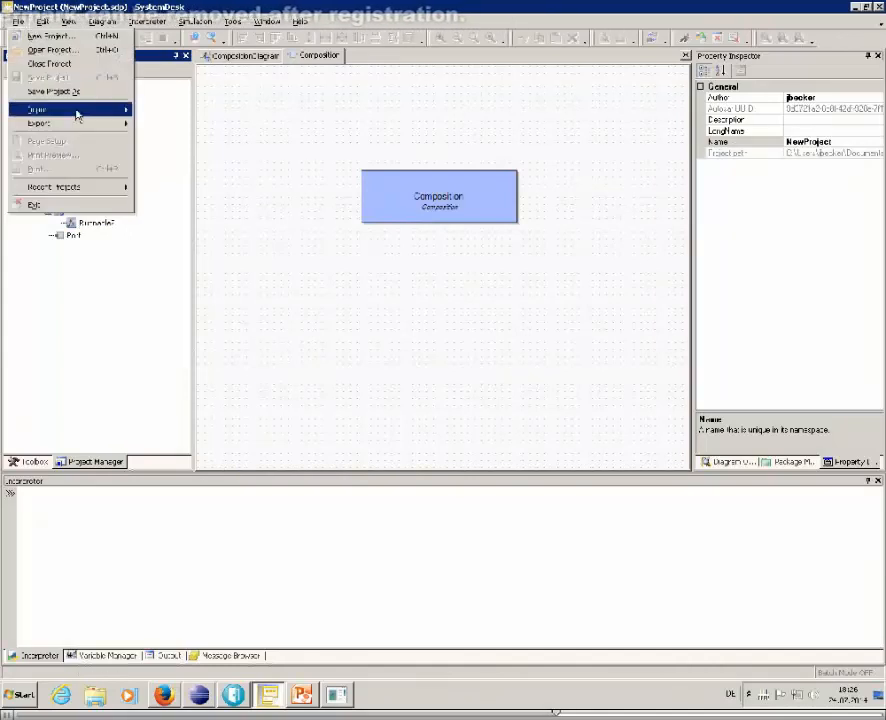
{"action": "mouse_move", "coordinate": [80, 123]}
{"action": "left_click", "coordinate": [160, 124]}
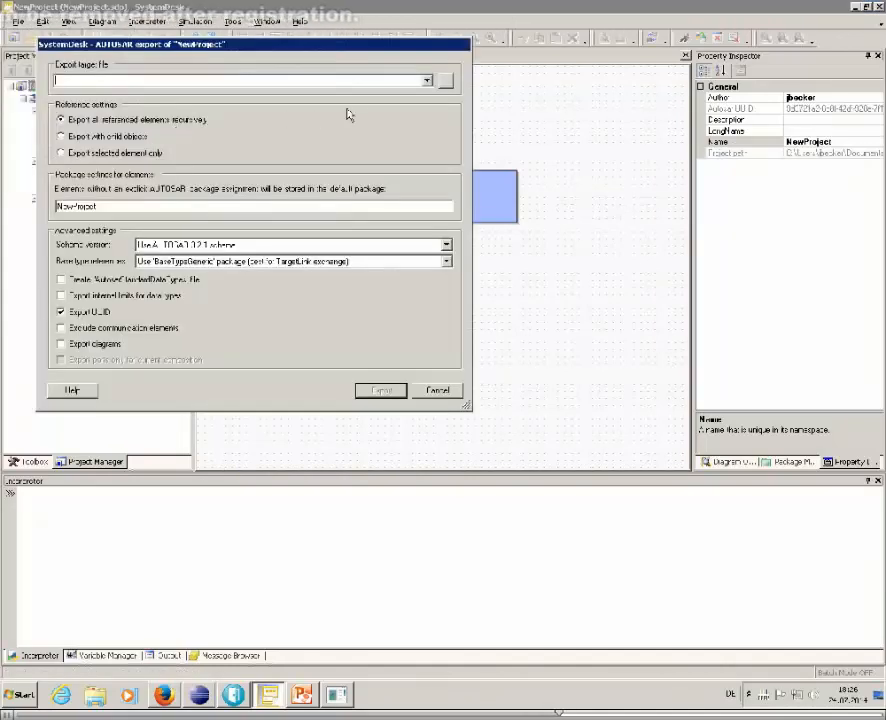
{"action": "left_click", "coordinate": [445, 80]}
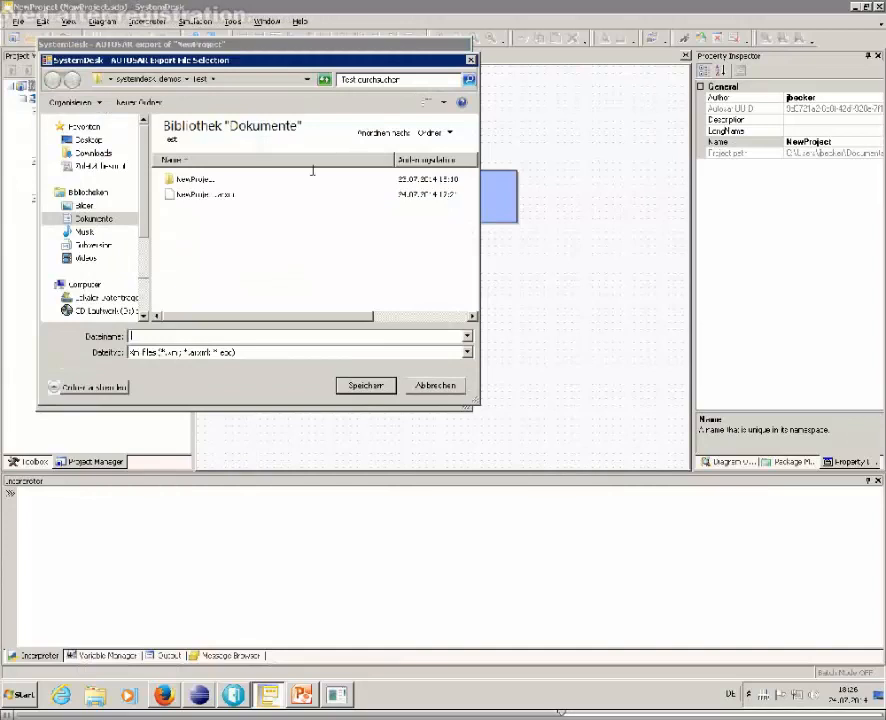
{"action": "left_click", "coordinate": [217, 195]}
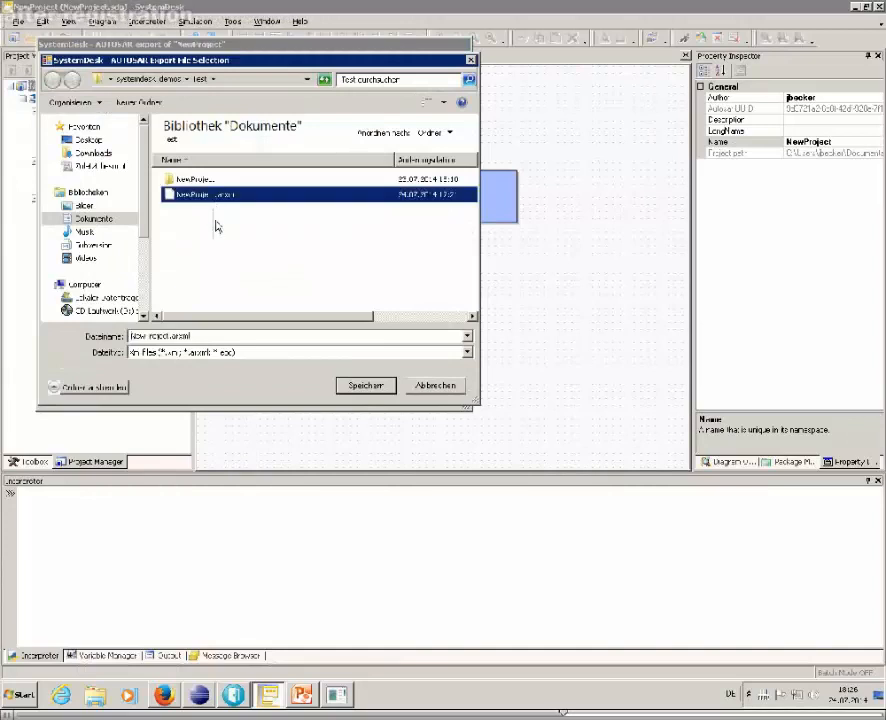
{"action": "left_click", "coordinate": [168, 336]}
{"action": "type", "text": "2"}
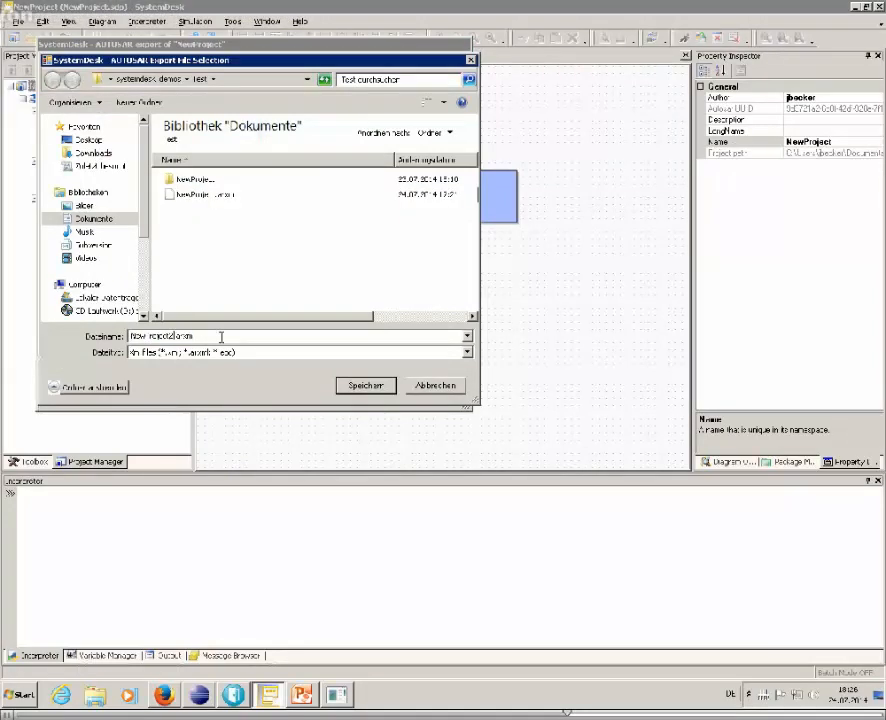
{"action": "left_click", "coordinate": [384, 389]}
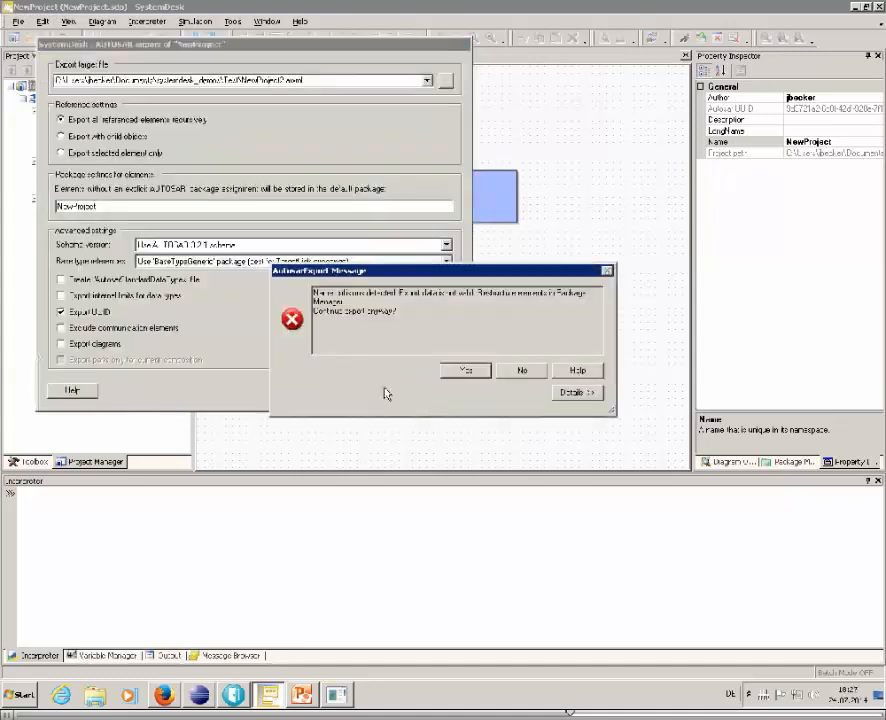
{"action": "left_click", "coordinate": [465, 370]}
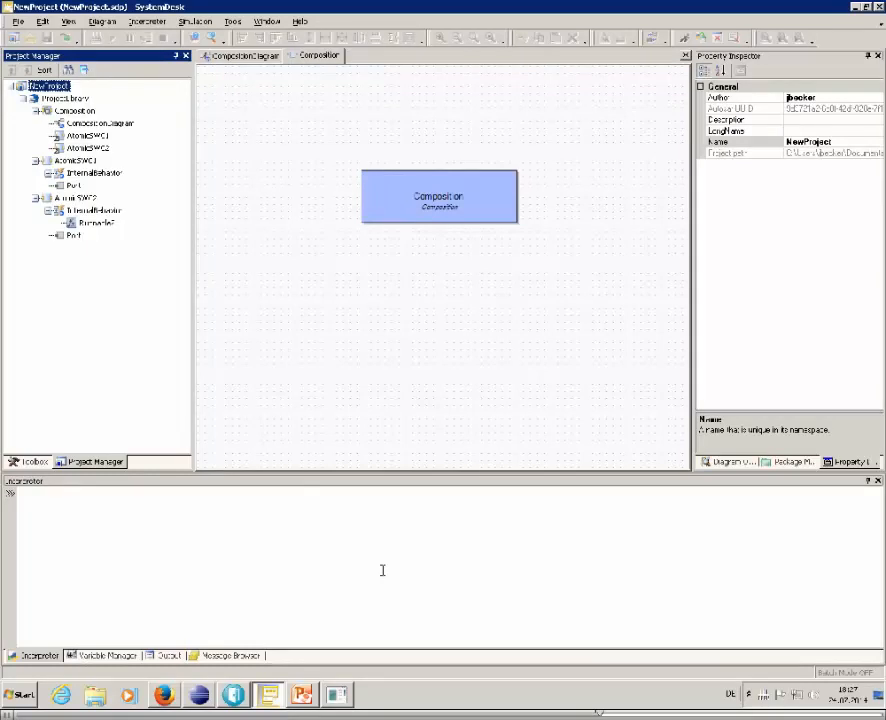
Load the file NewProject2.arxml from the Test folder into the OSLC Autosar Server
{"action": "right_click", "coordinate": [783, 694]}
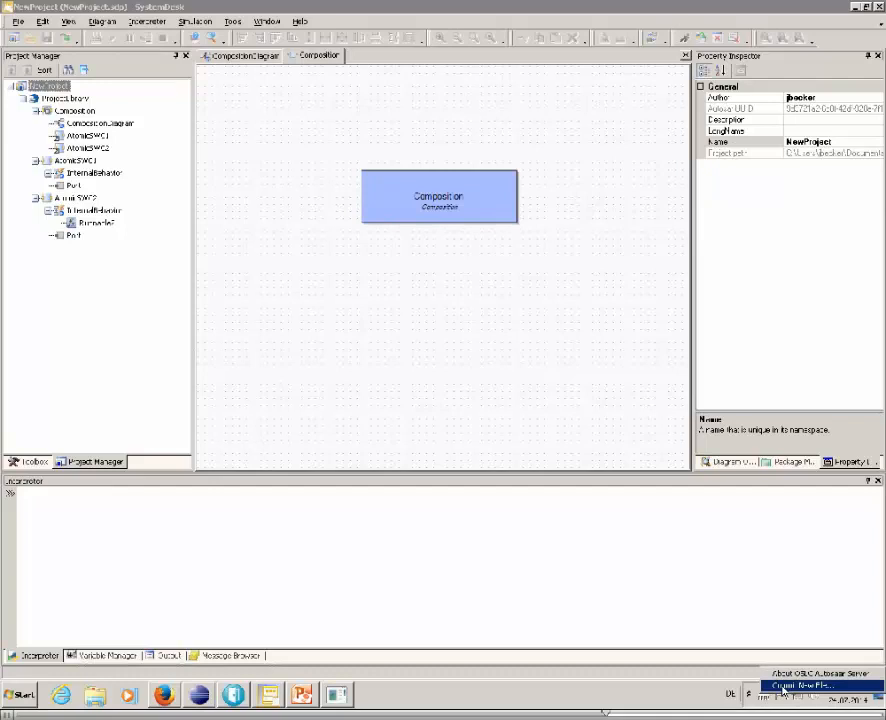
{"action": "left_click", "coordinate": [783, 686]}
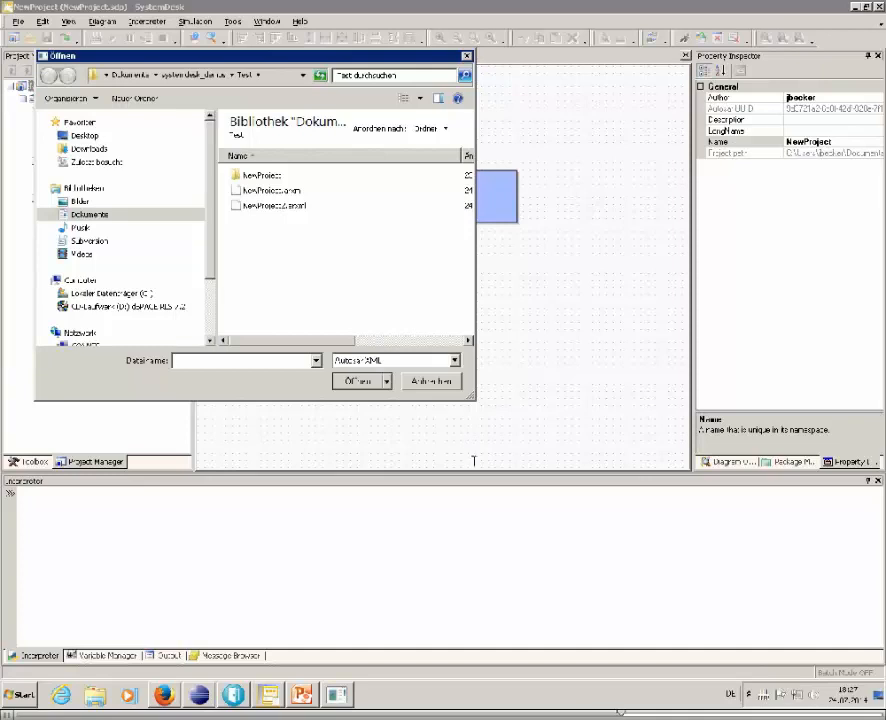
{"action": "double_click", "coordinate": [291, 208]}
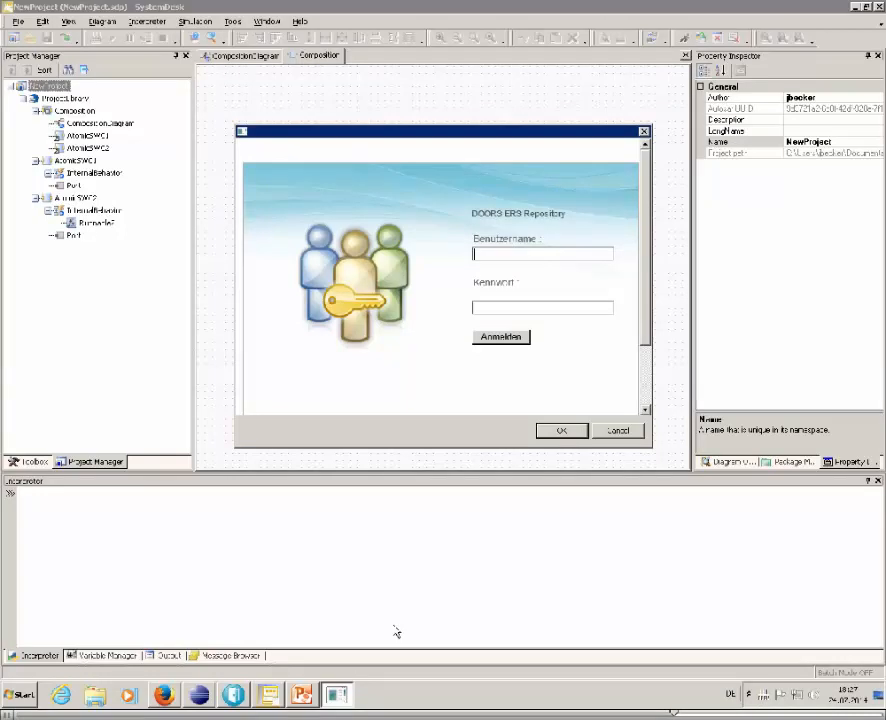
Sign in to the DOORS ERS Repository with the account's username and password and accept the login dialog
{"action": "key", "text": "Tab"}
{"action": "key", "text": "Return"}
{"action": "left_click", "coordinate": [540, 435]}
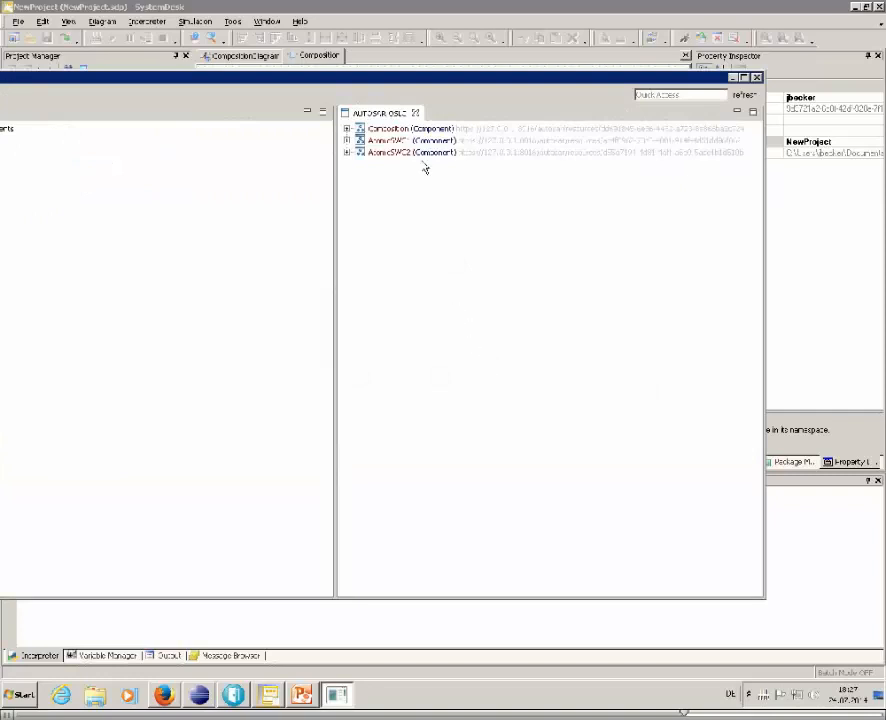
Examine the properties of Composition and its parts, AtomicSWC1, AtomicSWC2 and Requirement5, including Requirement5's refine link
{"action": "double_click", "coordinate": [536, 83]}
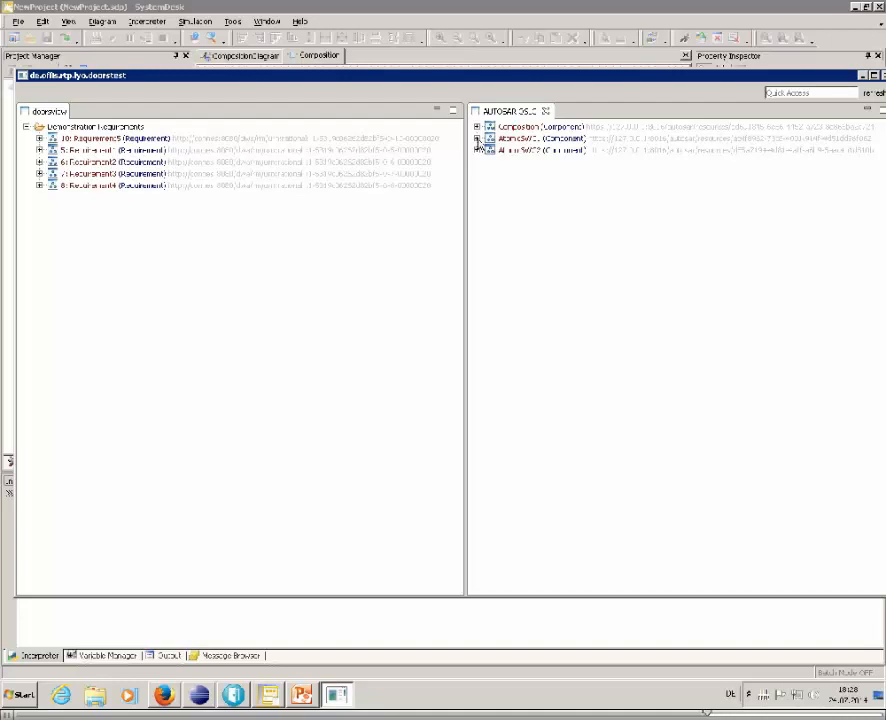
{"action": "left_click", "coordinate": [478, 127]}
{"action": "left_click", "coordinate": [490, 149]}
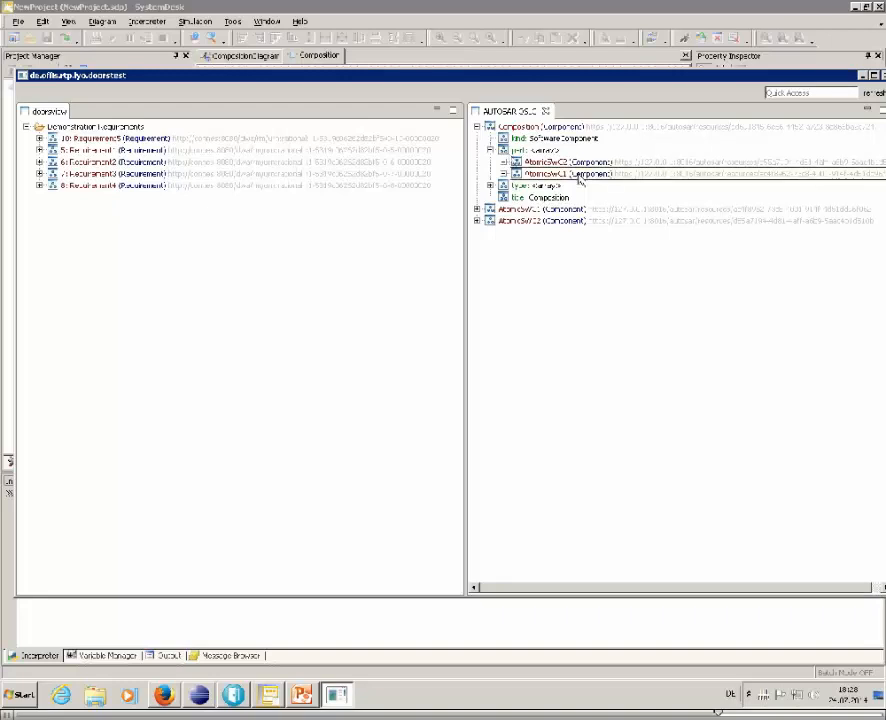
{"action": "left_click", "coordinate": [477, 209]}
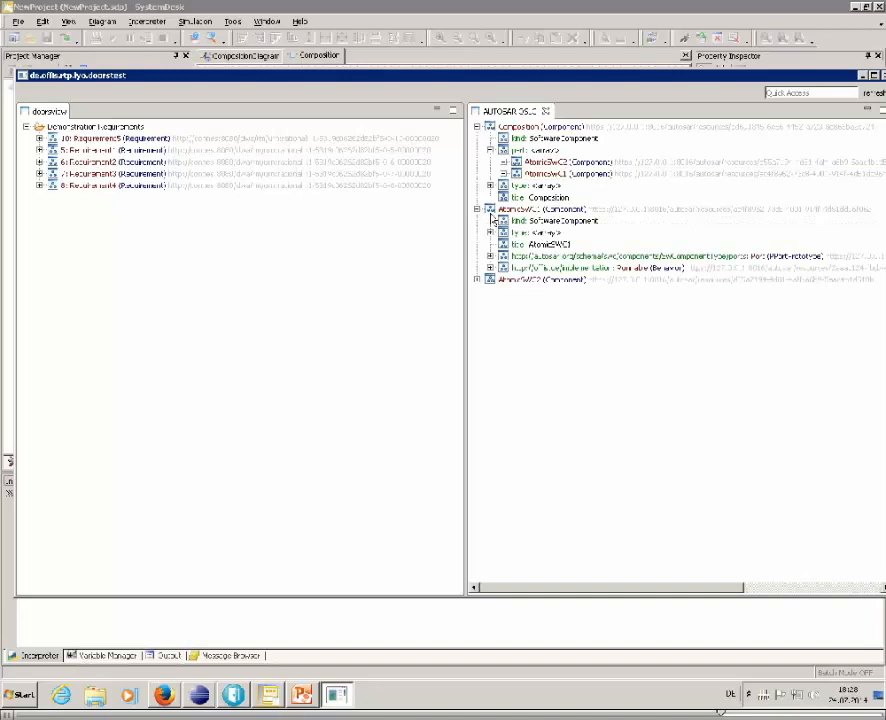
{"action": "left_click", "coordinate": [477, 280]}
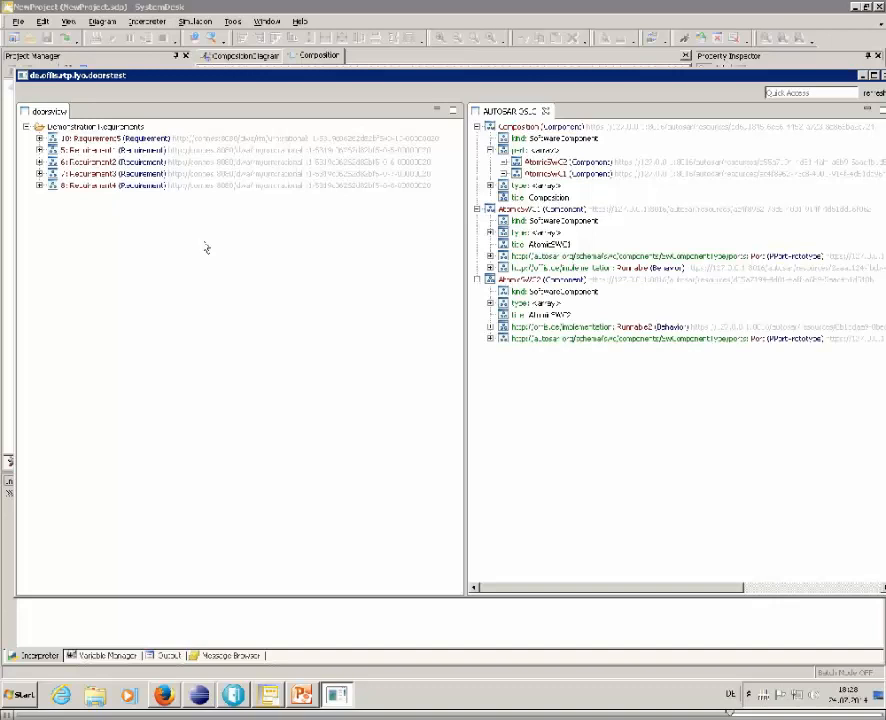
{"action": "left_click", "coordinate": [39, 138]}
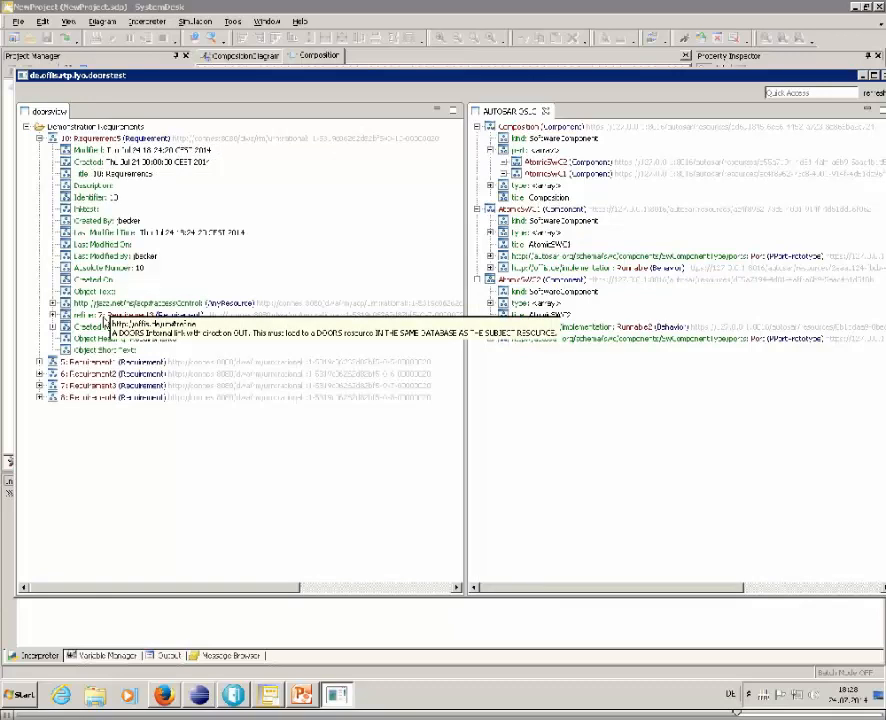
{"action": "left_click", "coordinate": [102, 316]}
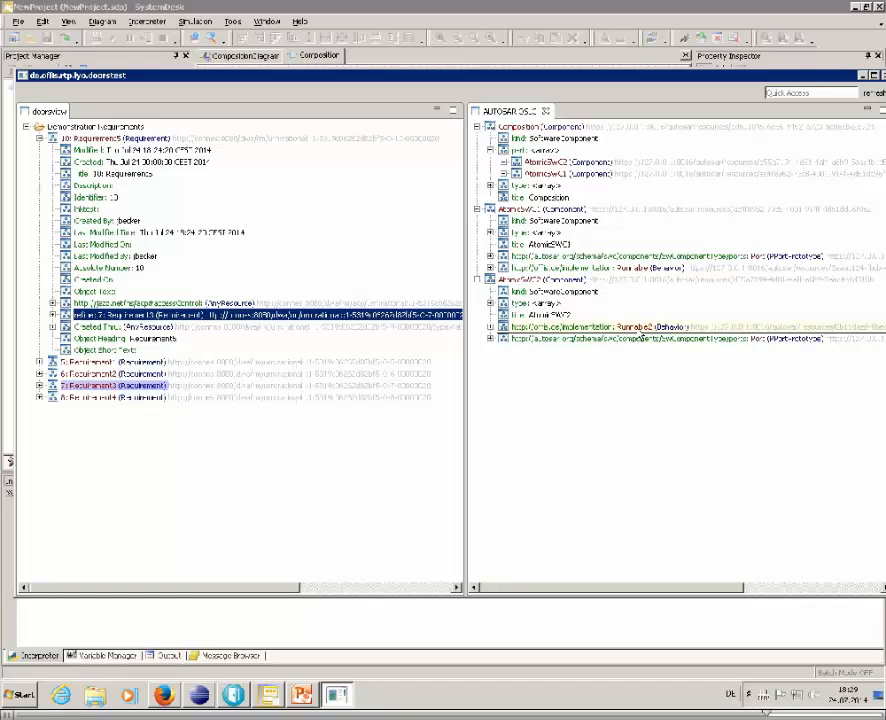
Link the Runnable2 behavior of AtomicSWC2 to Requirement5 so the requirement gets a satisfies relation
{"action": "left_click", "coordinate": [515, 326]}
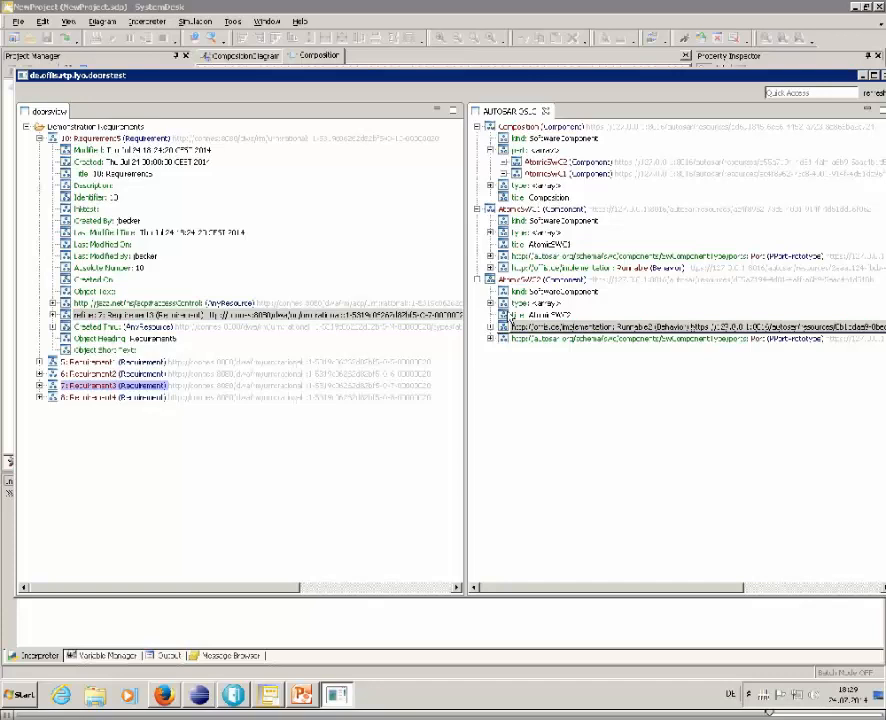
{"action": "left_click_drag", "start_coordinate": [511, 319], "coordinate": [182, 142]}
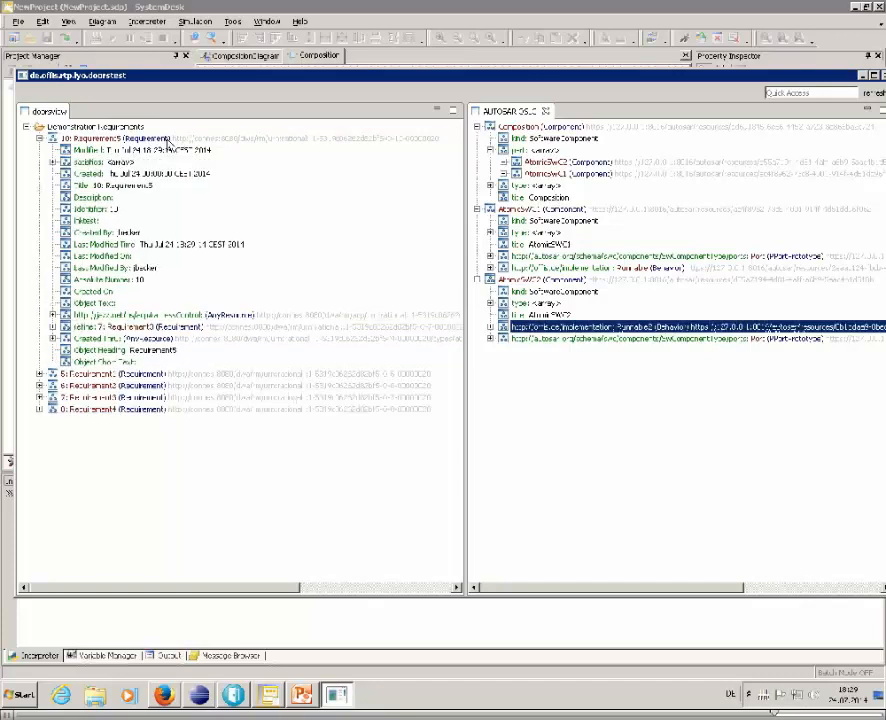